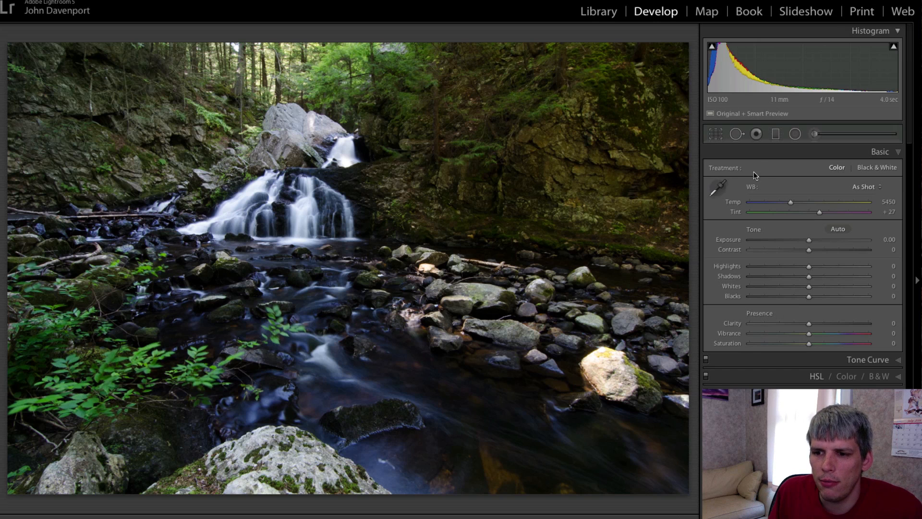
# - Zoom to 1:1 on the leaves and stream and choose Spot Removal in Heal mode at Size 38
pyautogui.click(273, 325)
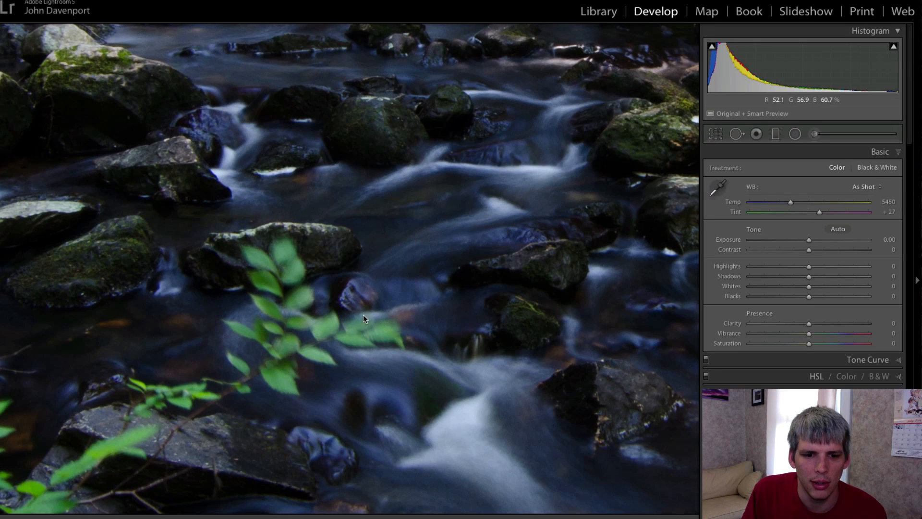
pyautogui.click(353, 233)
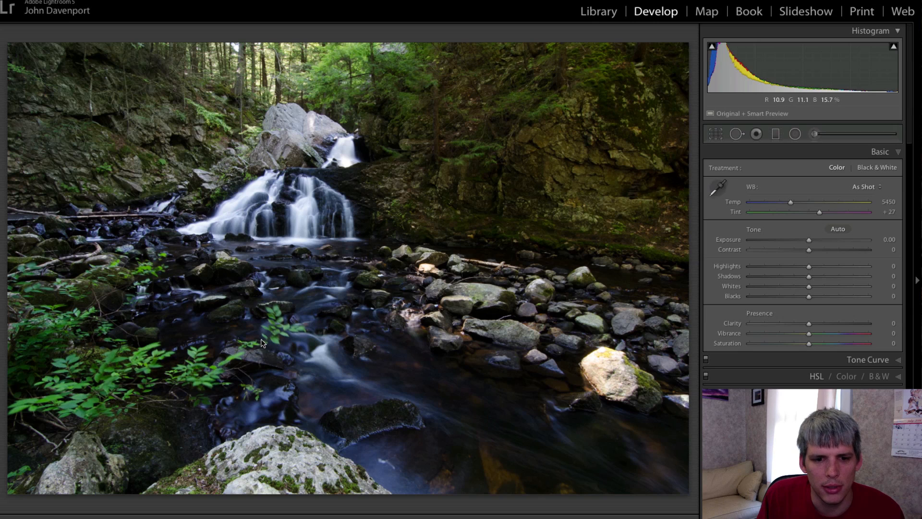
pyautogui.click(275, 327)
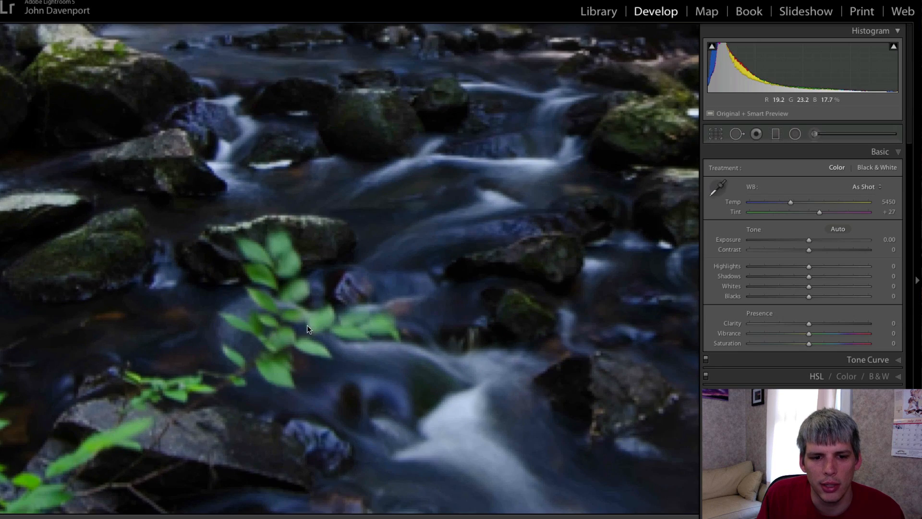
pyautogui.click(739, 136)
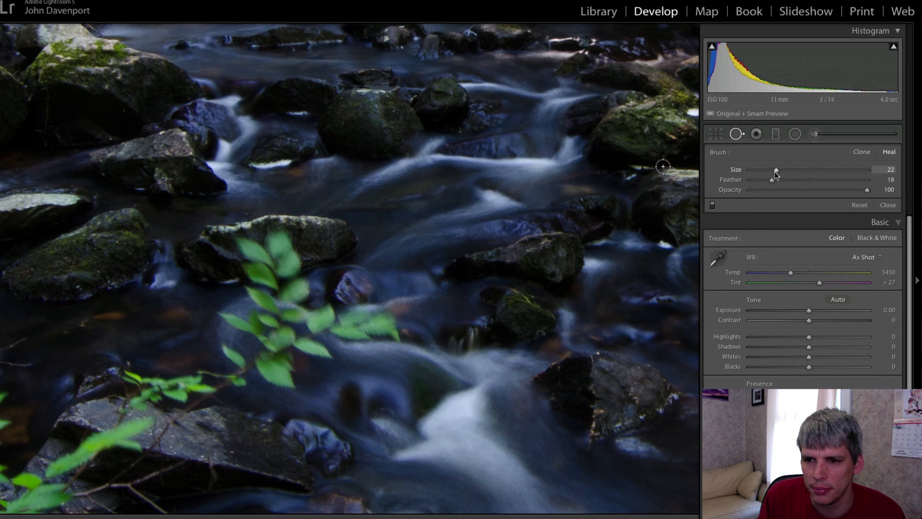
pyautogui.scroll(5, 248, 270)
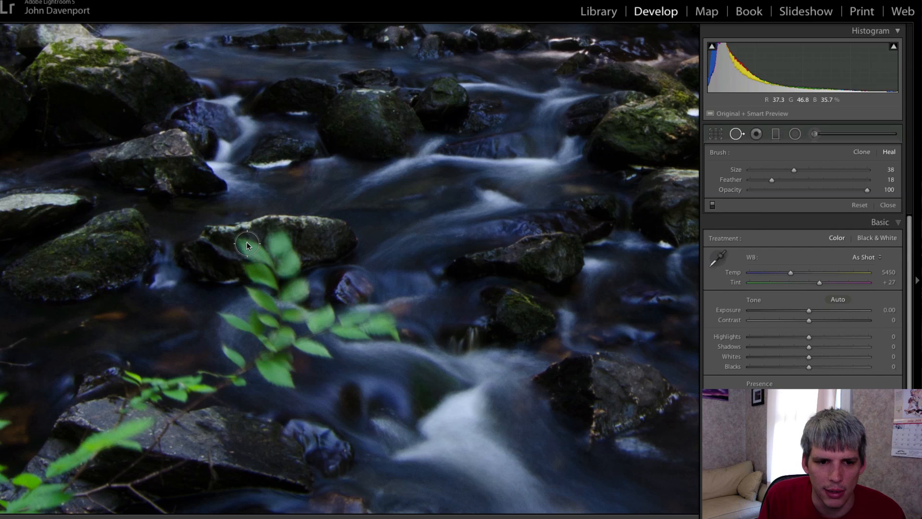
# - Heal the rock blemish and stream patches beside the leafy plant, moving sources to cleaner areas
pyautogui.moveTo(247, 245)
pyautogui.mouseDown()
pyautogui.moveTo(274, 257)
pyautogui.moveTo(293, 249)
pyautogui.moveTo(284, 240)
pyautogui.mouseUp()
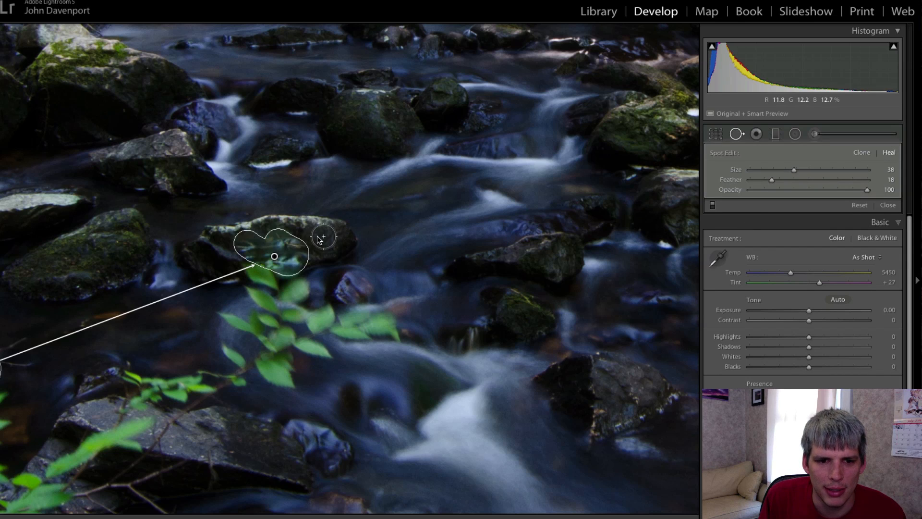
pyautogui.press('z')
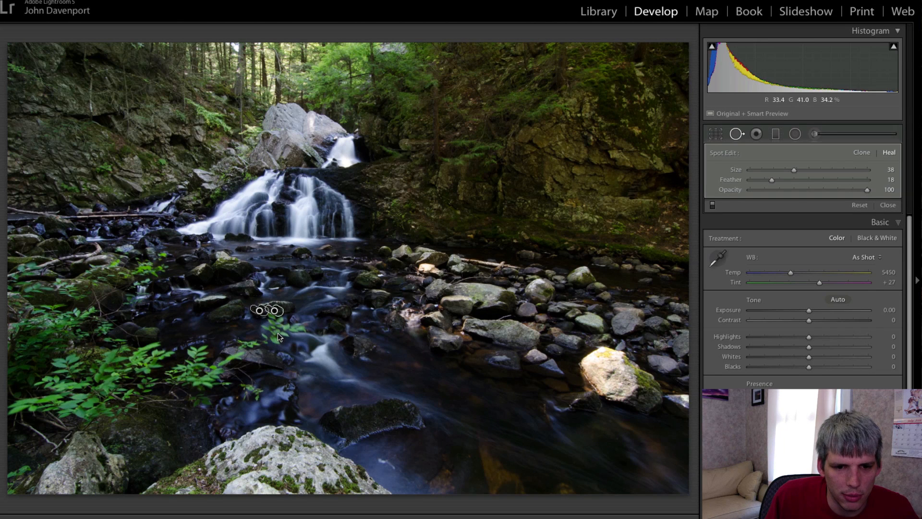
pyautogui.press('z')
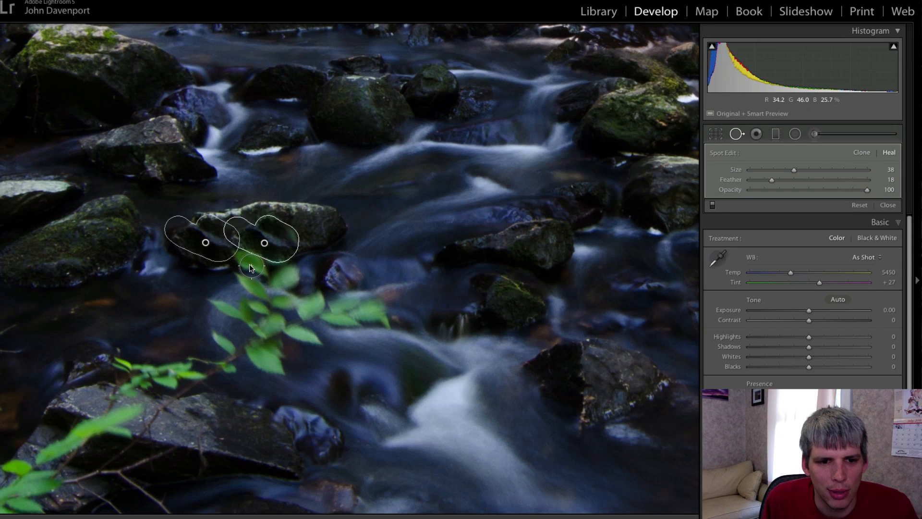
pyautogui.moveTo(248, 262)
pyautogui.mouseDown()
pyautogui.moveTo(297, 280)
pyautogui.moveTo(252, 290)
pyautogui.moveTo(288, 307)
pyautogui.moveTo(400, 312)
pyautogui.moveTo(356, 337)
pyautogui.moveTo(249, 331)
pyautogui.moveTo(260, 326)
pyautogui.moveTo(271, 358)
pyautogui.moveTo(250, 360)
pyautogui.moveTo(222, 343)
pyautogui.moveTo(228, 368)
pyautogui.moveTo(144, 369)
pyautogui.moveTo(118, 379)
pyautogui.moveTo(148, 411)
pyautogui.moveTo(118, 400)
pyautogui.mouseUp()
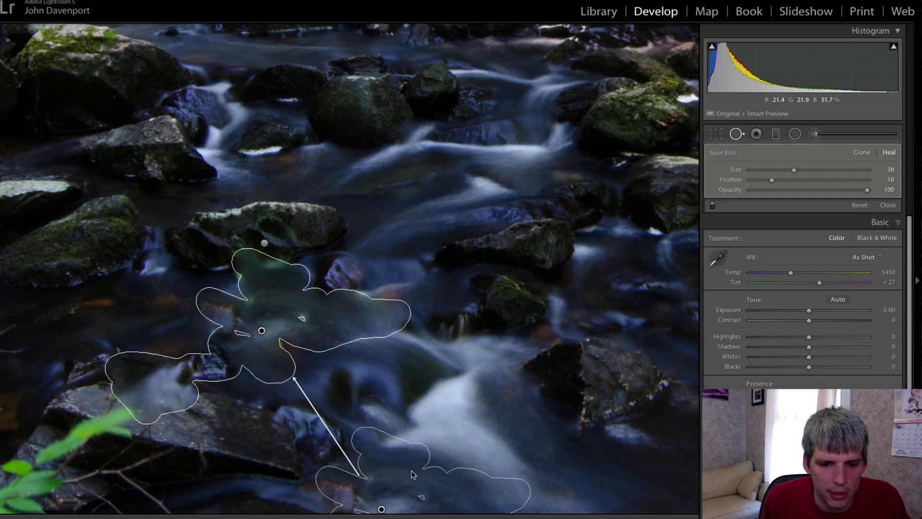
pyautogui.moveTo(419, 479)
pyautogui.mouseDown()
pyautogui.moveTo(386, 388)
pyautogui.moveTo(417, 335)
pyautogui.mouseUp()
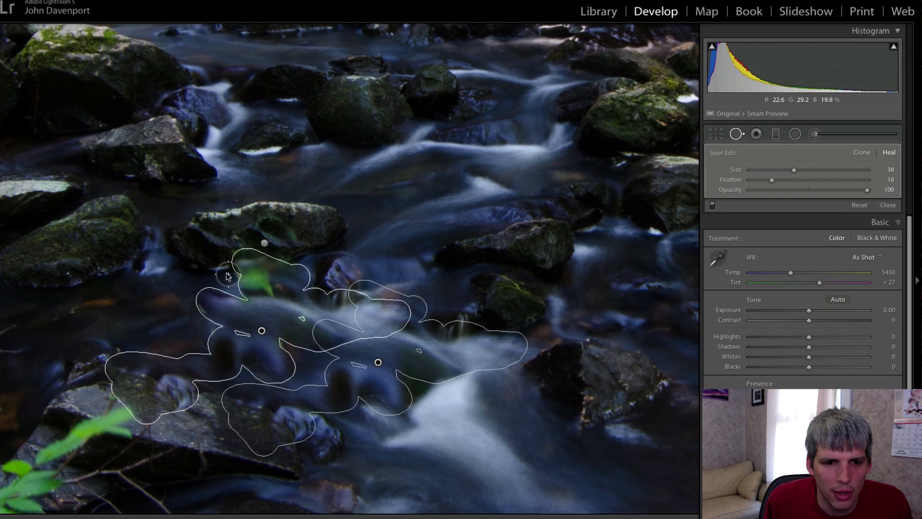
pyautogui.moveTo(231, 282)
pyautogui.mouseDown()
pyautogui.moveTo(246, 270)
pyautogui.moveTo(258, 279)
pyautogui.moveTo(248, 291)
pyautogui.moveTo(303, 310)
pyautogui.moveTo(278, 339)
pyautogui.mouseUp()
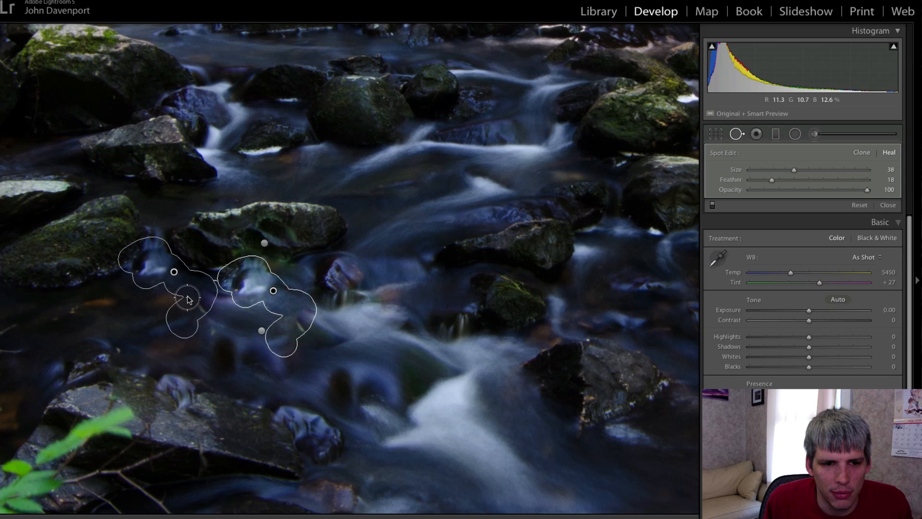
pyautogui.moveTo(204, 318)
pyautogui.mouseDown()
pyautogui.moveTo(219, 307)
pyautogui.moveTo(218, 318)
pyautogui.mouseUp()
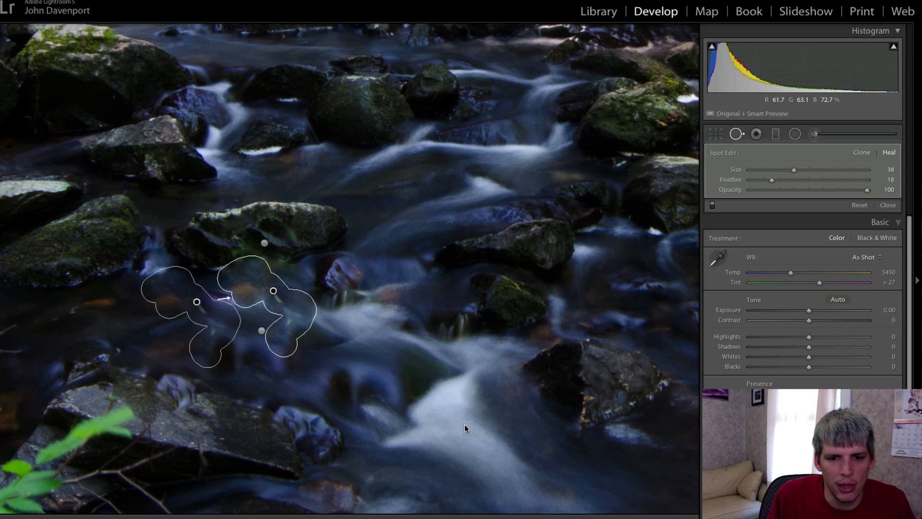
# - Heal the small leafy sprig over the dark water, sampling its source from clean water
pyautogui.press('z')
pyautogui.click(737, 135)
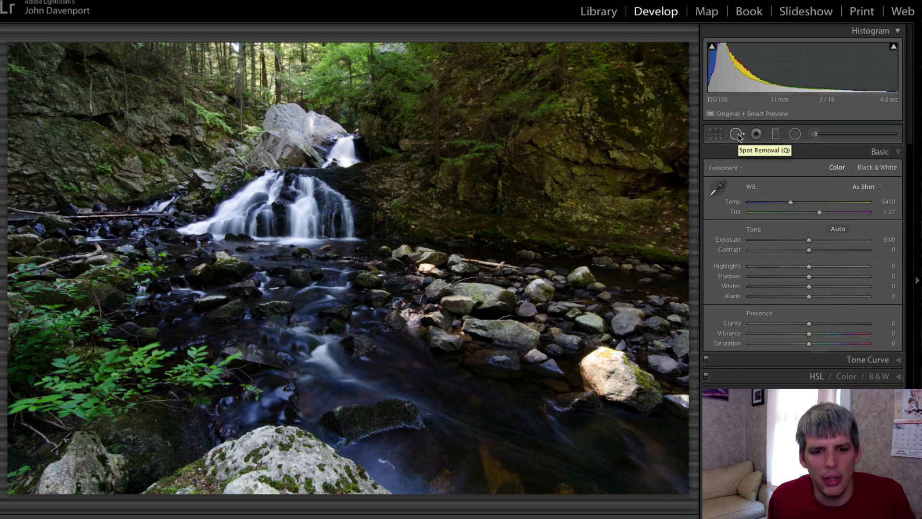
pyautogui.click(252, 365)
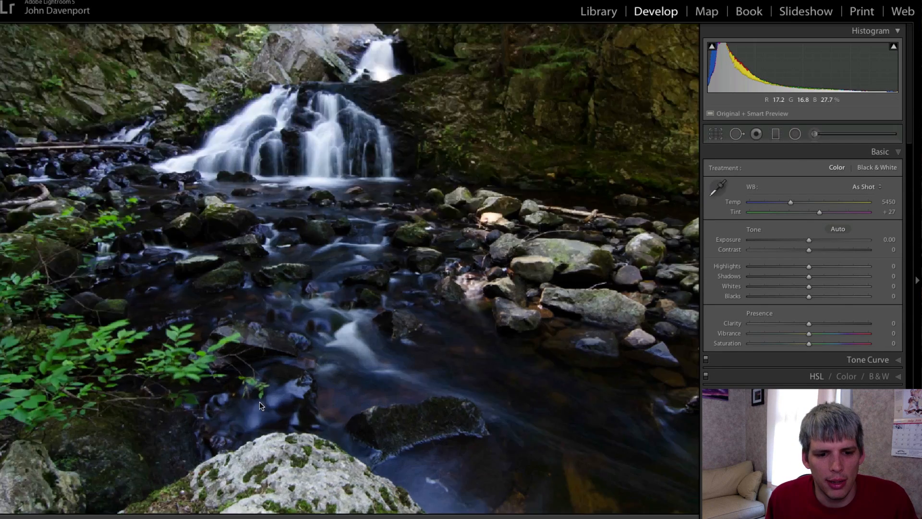
pyautogui.press('q')
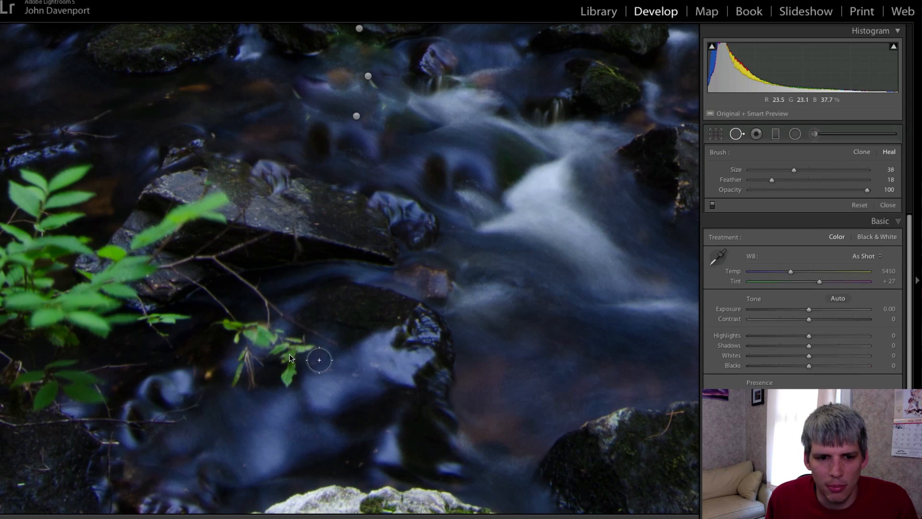
pyautogui.moveTo(290, 370)
pyautogui.mouseDown()
pyautogui.moveTo(266, 336)
pyautogui.moveTo(231, 331)
pyautogui.moveTo(245, 362)
pyautogui.moveTo(237, 385)
pyautogui.moveTo(279, 361)
pyautogui.moveTo(285, 337)
pyautogui.moveTo(308, 352)
pyautogui.moveTo(316, 342)
pyautogui.moveTo(263, 324)
pyautogui.moveTo(257, 300)
pyautogui.mouseUp()
pyautogui.moveTo(628, 489)
pyautogui.mouseDown()
pyautogui.moveTo(388, 373)
pyautogui.moveTo(248, 383)
pyautogui.moveTo(260, 391)
pyautogui.mouseUp()
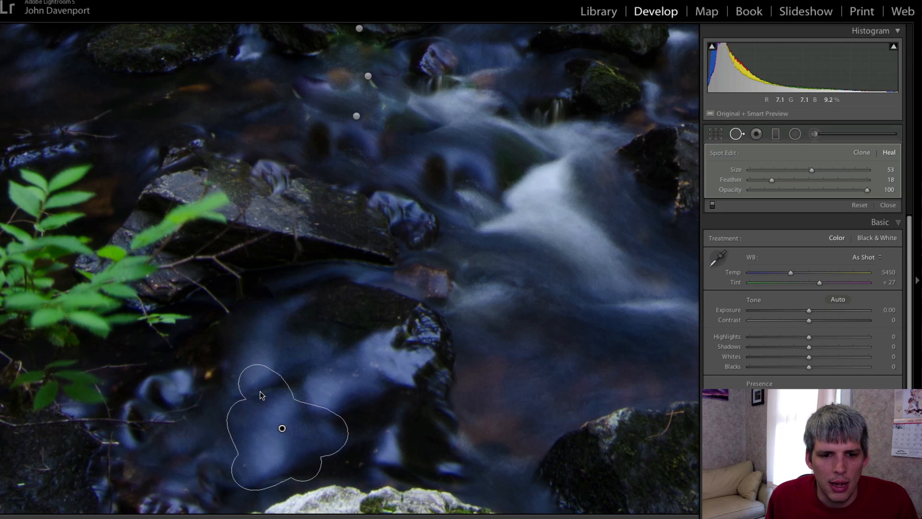
pyautogui.click(737, 134)
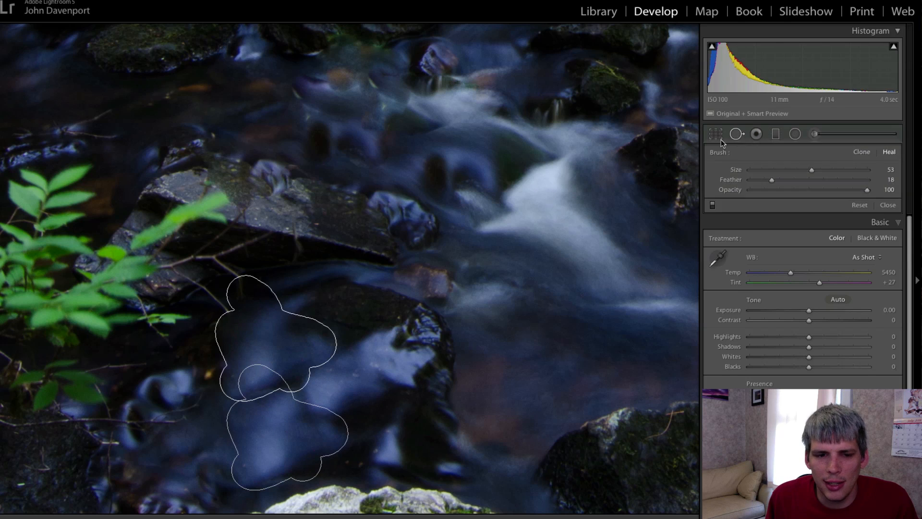
# - Try several Highlights values and brighten Shadows to about +72
pyautogui.click(555, 214)
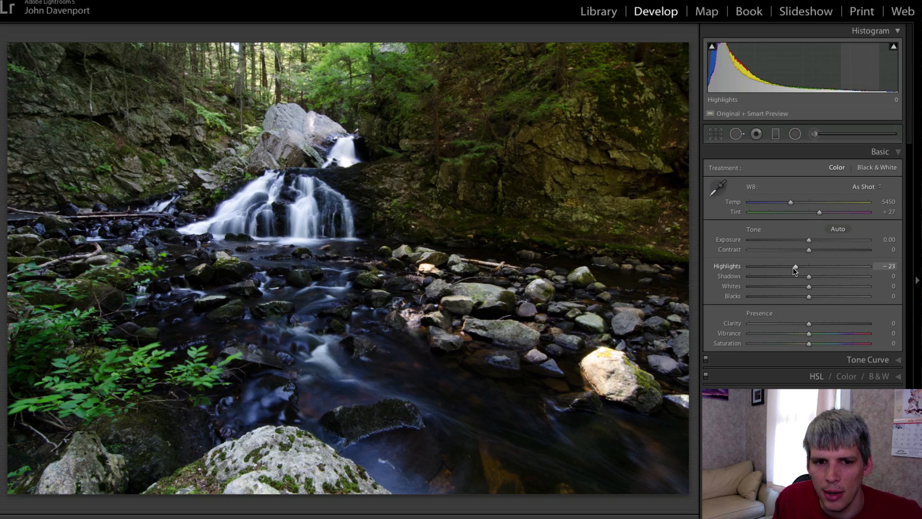
pyautogui.moveTo(793, 267); pyautogui.dragTo(760, 268)
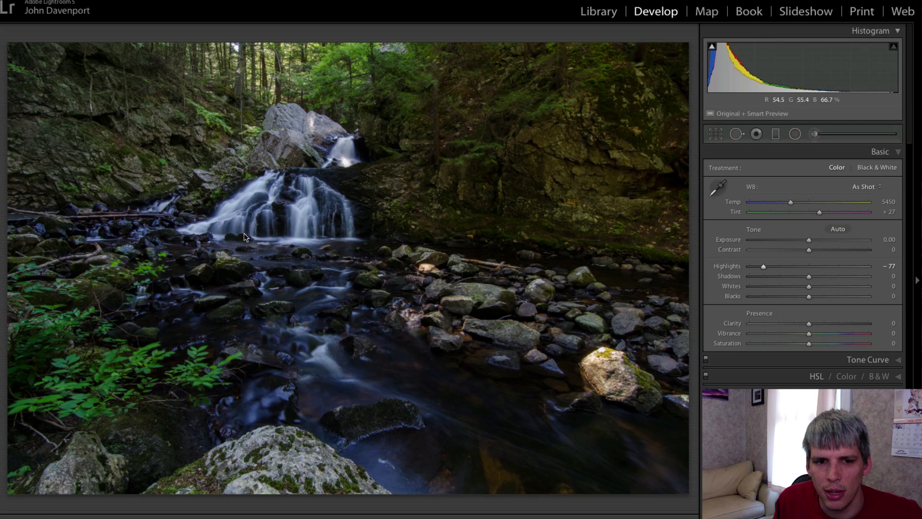
pyautogui.press('Up')
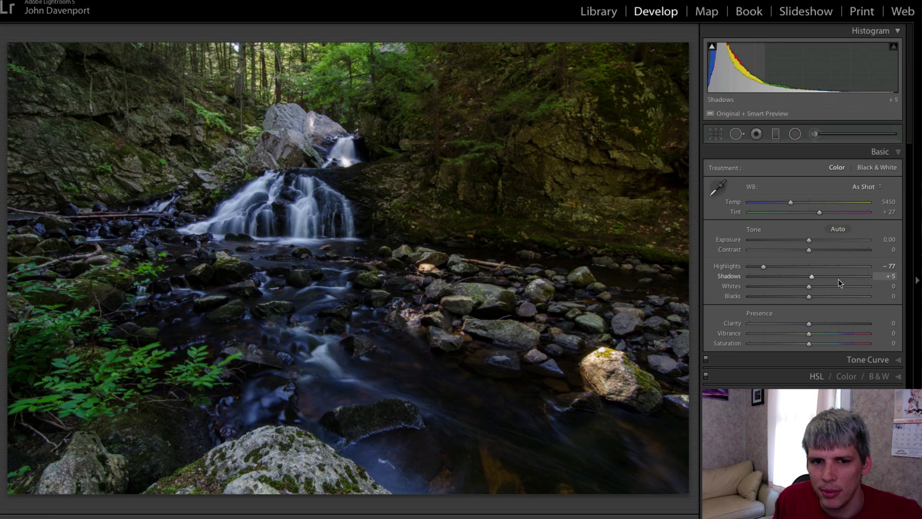
pyautogui.moveTo(839, 279); pyautogui.dragTo(850, 281)
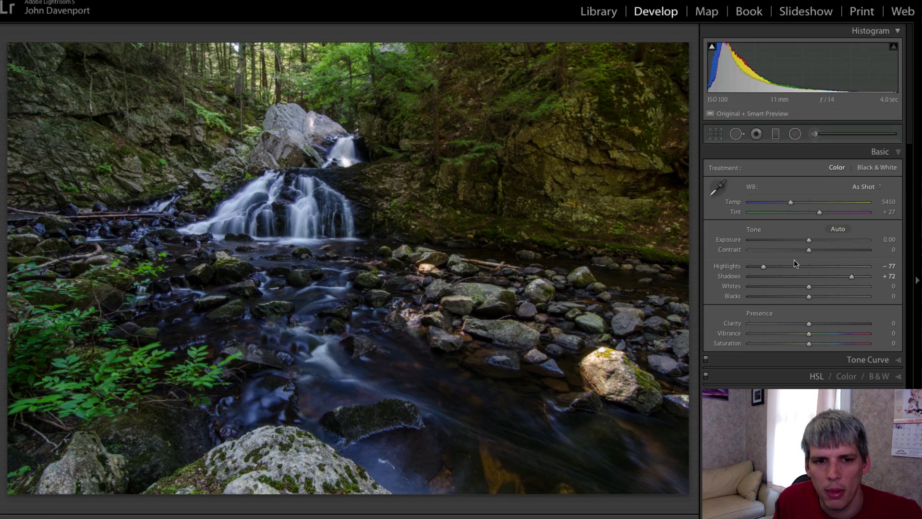
pyautogui.moveTo(795, 266); pyautogui.dragTo(832, 267)
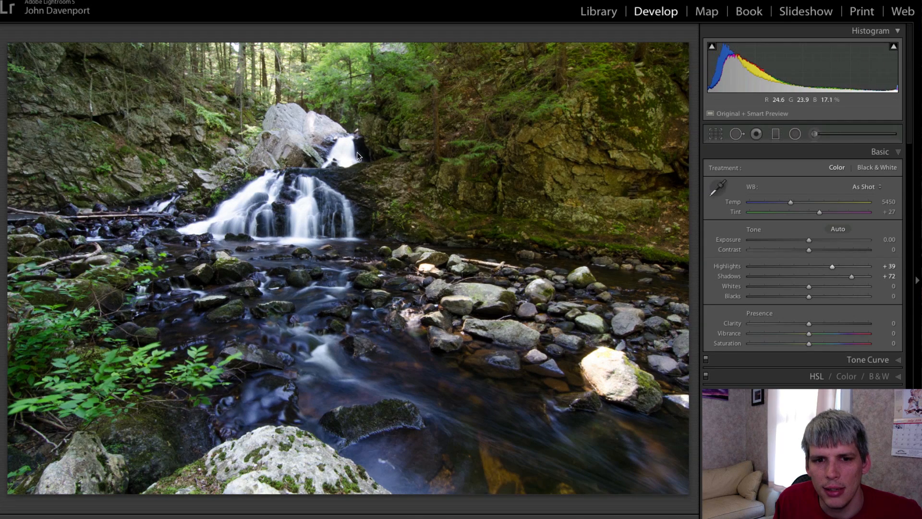
pyautogui.moveTo(832, 267); pyautogui.dragTo(752, 275)
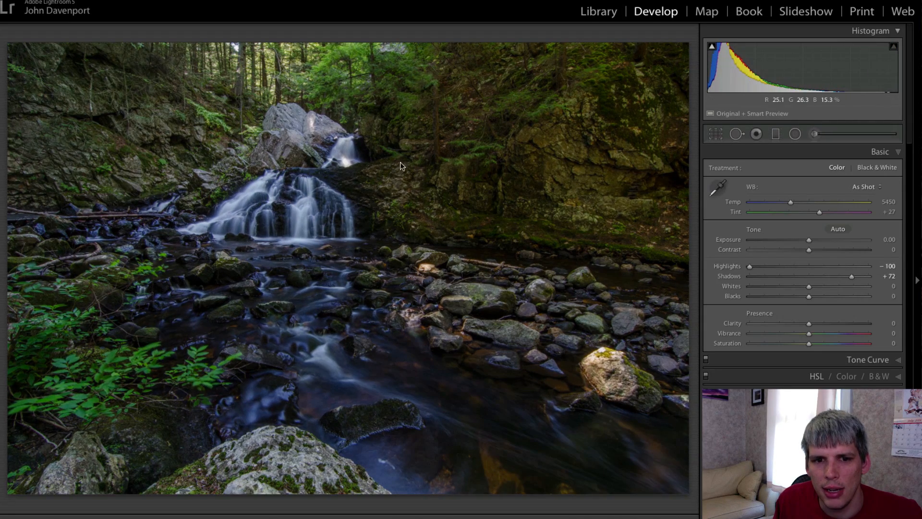
# - Settle Highlights at +20, reset Shadows and raise it to +90, and try lowering Whites
pyautogui.click(346, 163)
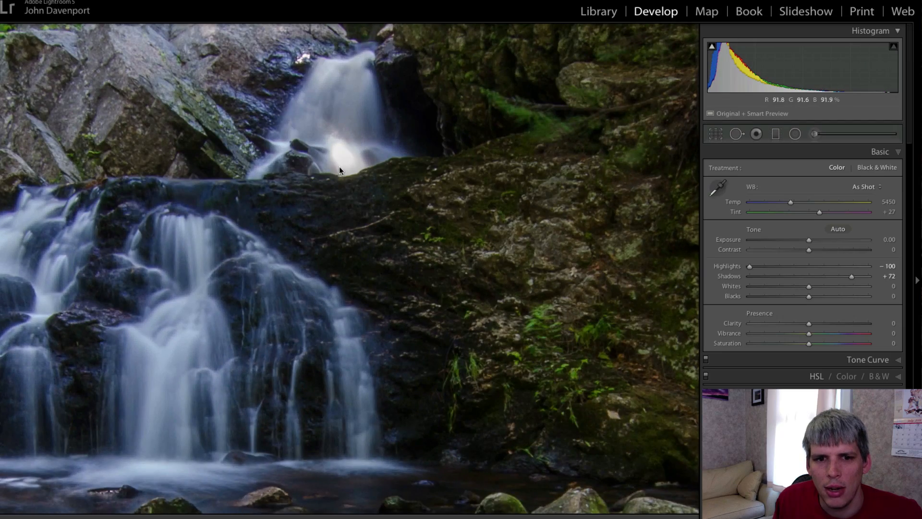
pyautogui.click(339, 162)
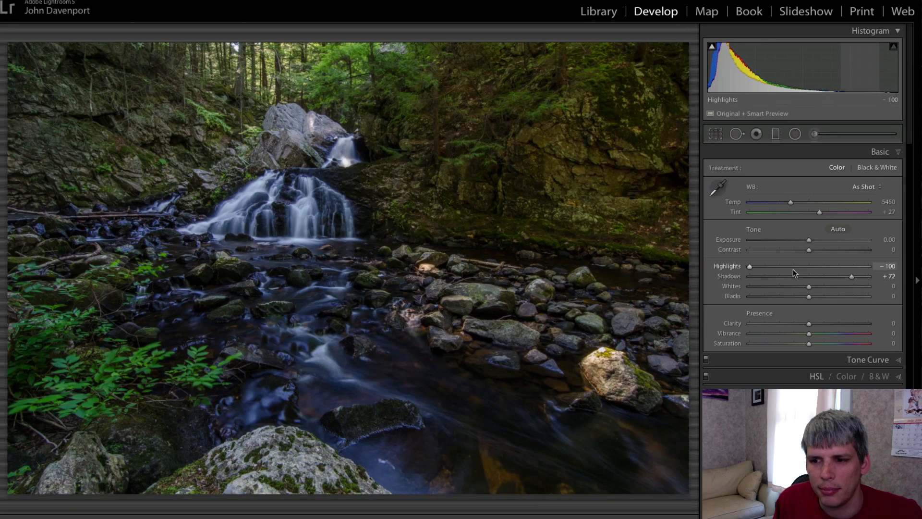
pyautogui.moveTo(793, 269); pyautogui.dragTo(819, 266)
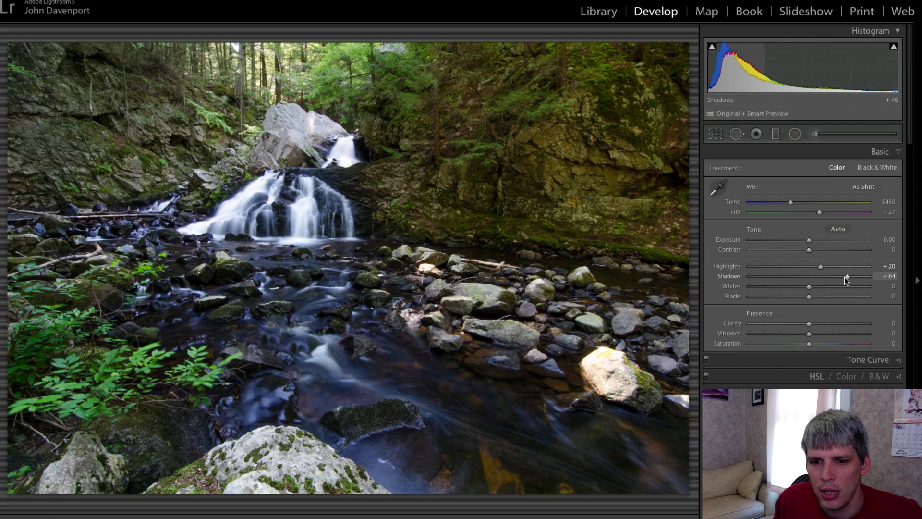
pyautogui.moveTo(851, 276); pyautogui.dragTo(861, 275)
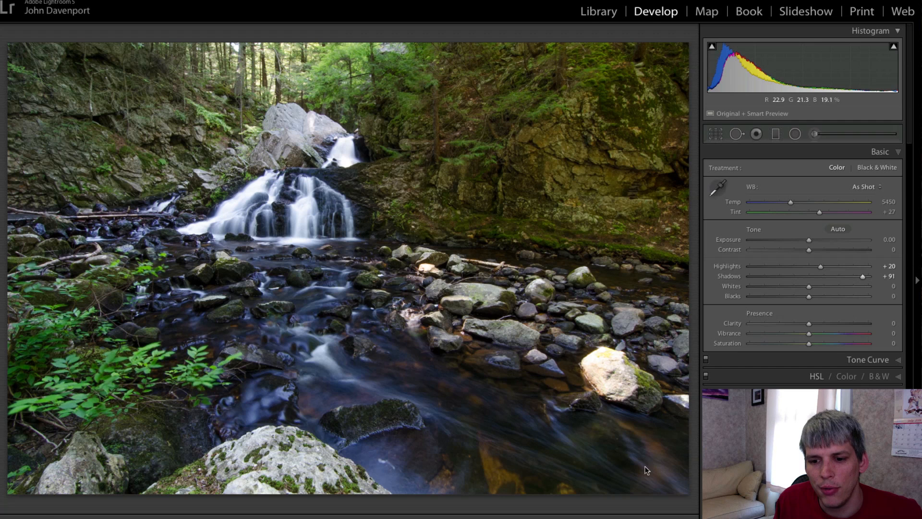
pyautogui.doubleClick(735, 278)
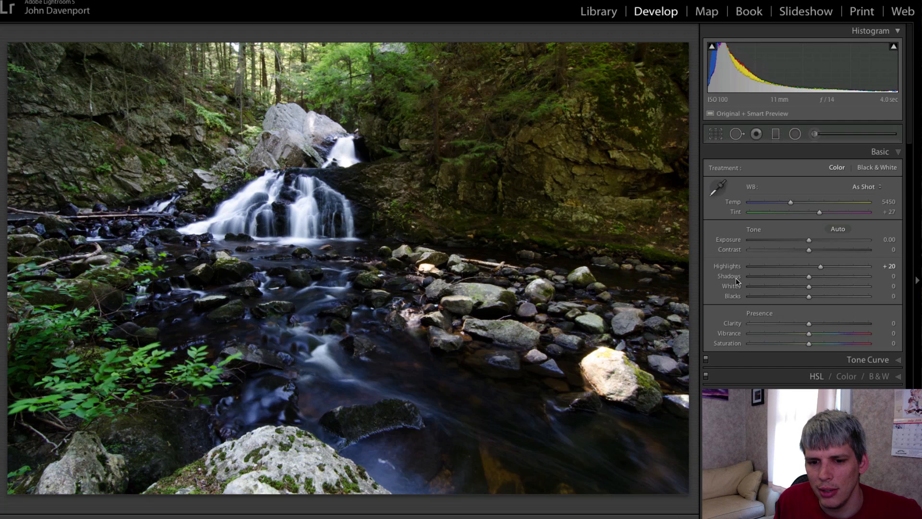
pyautogui.moveTo(809, 276); pyautogui.dragTo(861, 278)
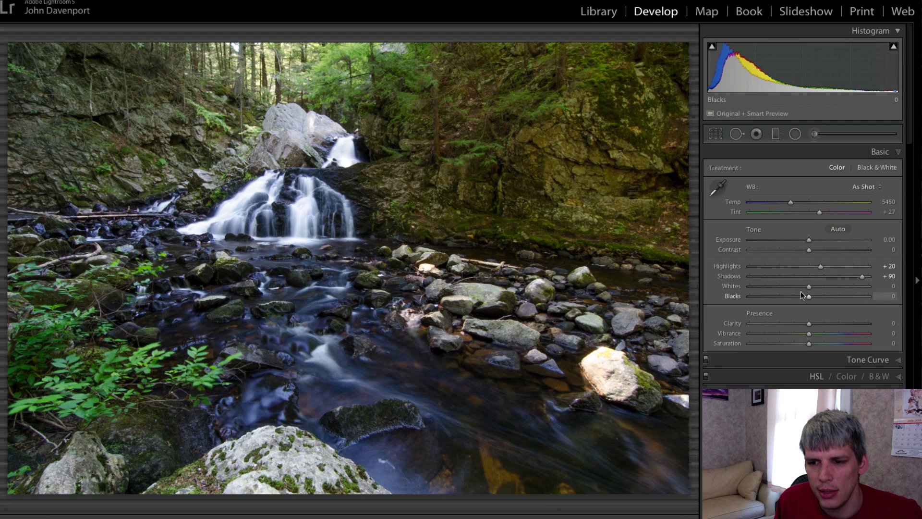
pyautogui.moveTo(807, 286)
pyautogui.mouseDown()
pyautogui.moveTo(768, 288)
pyautogui.moveTo(842, 291)
pyautogui.moveTo(739, 293)
pyautogui.moveTo(802, 293)
pyautogui.mouseUp()
# - Reset Whites, check the bright rock up close, then lower Whites to −53 with Blacks at −14
pyautogui.doubleClick(740, 288)
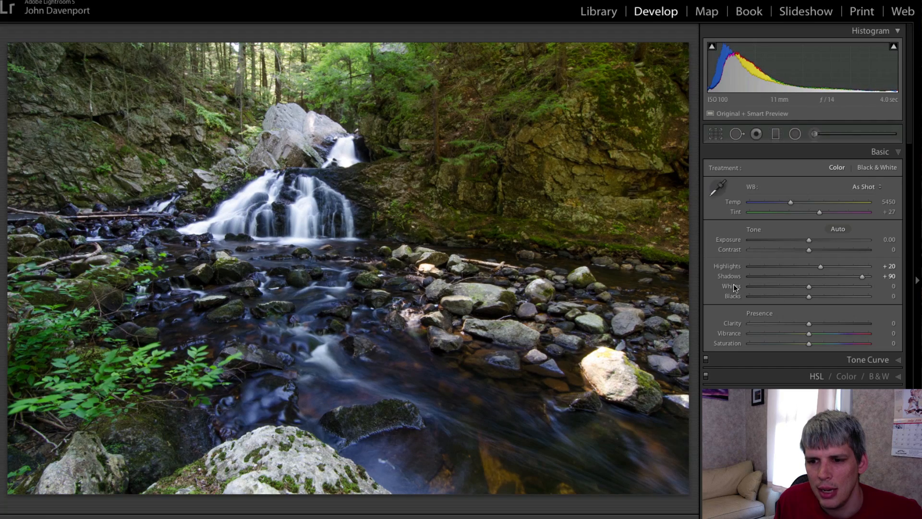
pyautogui.click(610, 382)
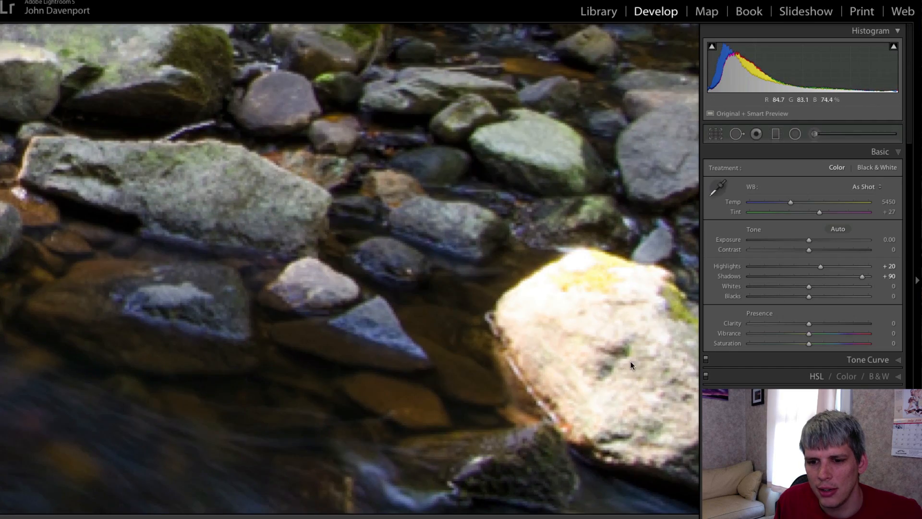
pyautogui.click(606, 316)
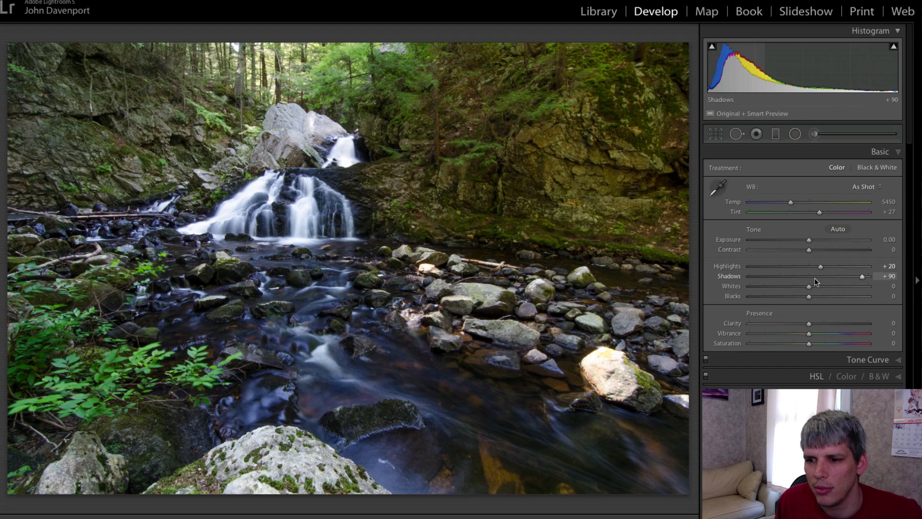
pyautogui.moveTo(809, 286); pyautogui.dragTo(783, 287)
pyautogui.moveTo(776, 293); pyautogui.dragTo(800, 295)
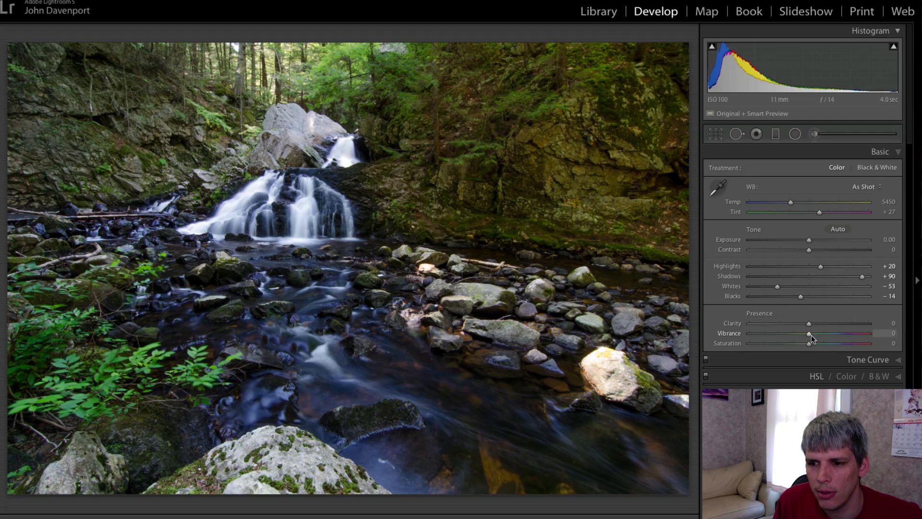
# - Set Vibrance −42 and Saturation +39, warm Temp to 8055, and select the Radial Filter
pyautogui.moveTo(811, 335); pyautogui.dragTo(832, 343)
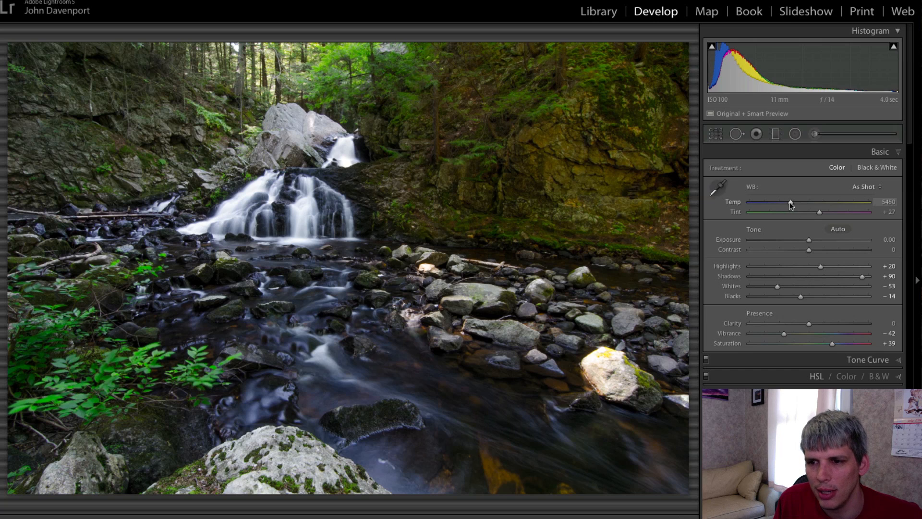
pyautogui.moveTo(790, 201); pyautogui.dragTo(819, 198)
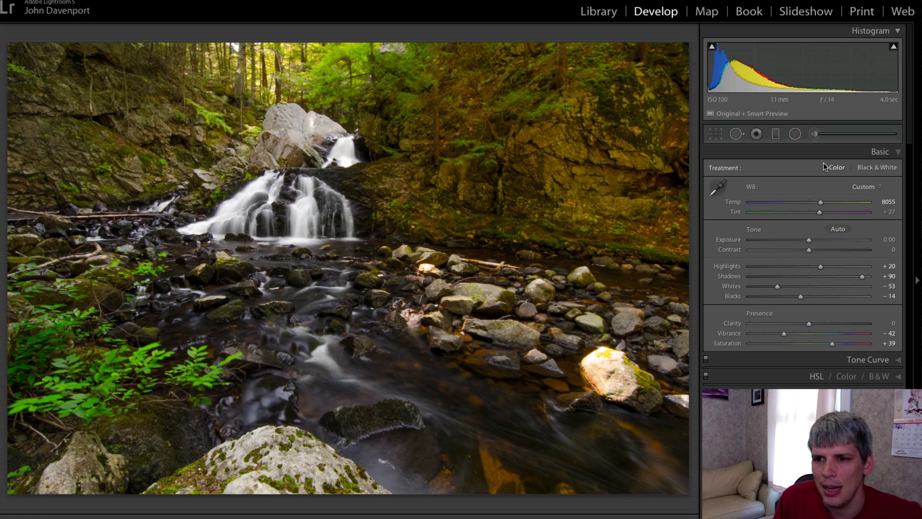
pyautogui.click(795, 134)
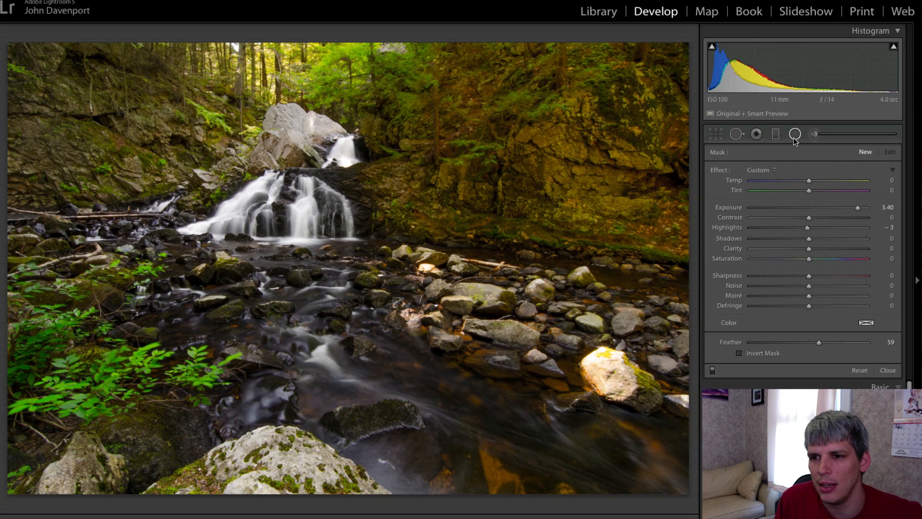
# - Draw and shape a radial filter ellipse over the upper rocks, deleting an accidental extra filter
pyautogui.moveTo(237, 69); pyautogui.dragTo(361, 208)
pyautogui.moveTo(232, 66); pyautogui.dragTo(270, 76)
pyautogui.moveTo(150, 80); pyautogui.dragTo(195, 80)
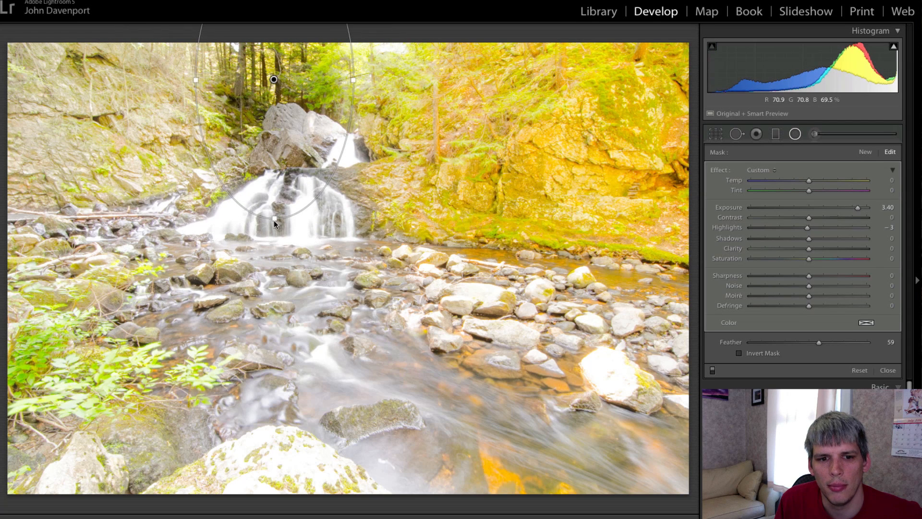
pyautogui.moveTo(274, 220); pyautogui.dragTo(362, 282)
pyautogui.moveTo(280, 82); pyautogui.dragTo(296, 97)
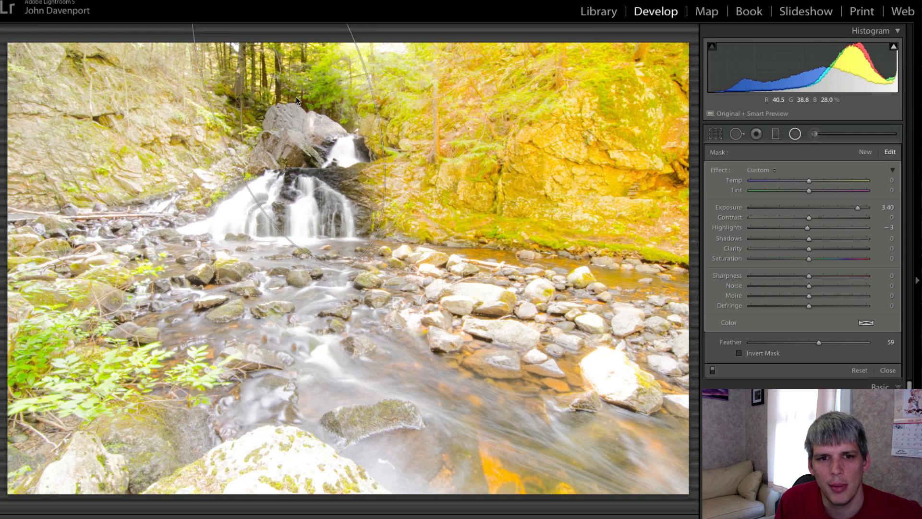
pyautogui.moveTo(352, 267)
pyautogui.mouseDown()
pyautogui.moveTo(375, 313)
pyautogui.moveTo(382, 301)
pyautogui.moveTo(384, 322)
pyautogui.moveTo(398, 305)
pyautogui.mouseUp()
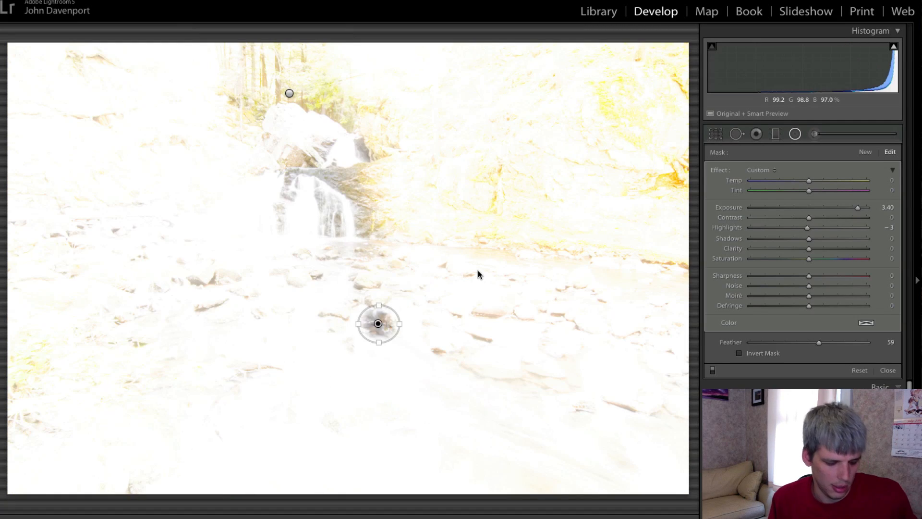
pyautogui.press('Delete')
pyautogui.click(290, 94)
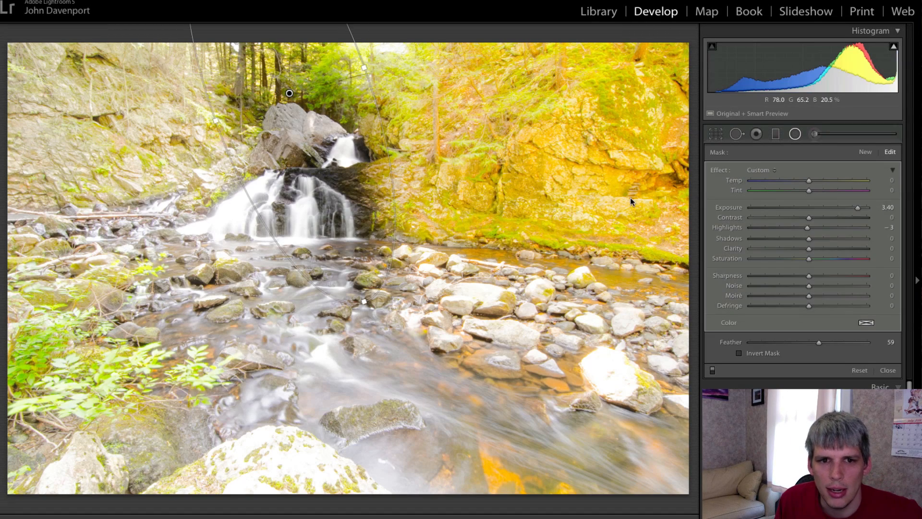
# - Invert the mask, reset Exposure, set Temp 62 and Highlights 58, and reposition the ellipse
pyautogui.click(743, 355)
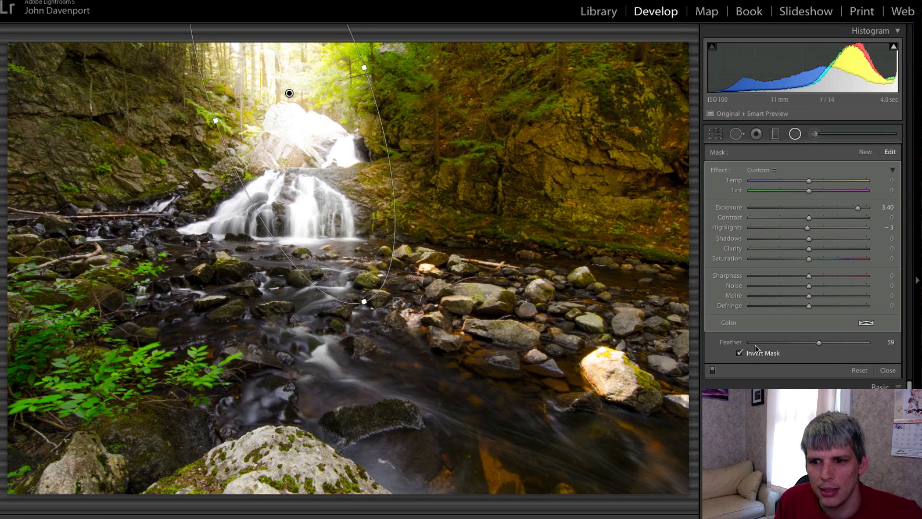
pyautogui.doubleClick(736, 209)
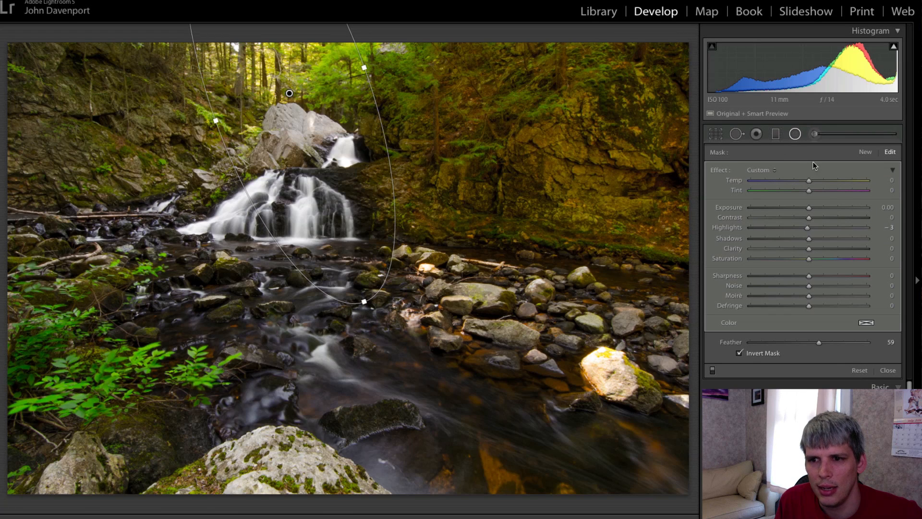
pyautogui.moveTo(809, 180); pyautogui.dragTo(844, 180)
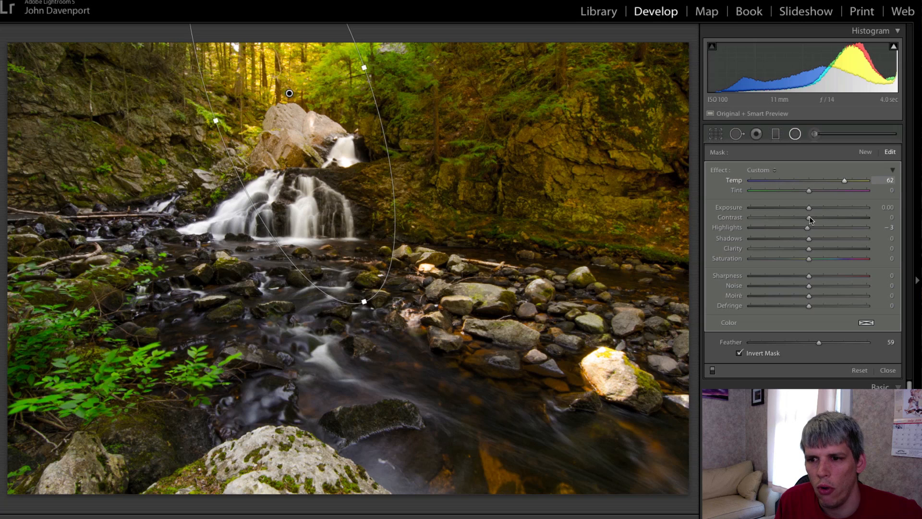
pyautogui.moveTo(807, 227); pyautogui.dragTo(841, 229)
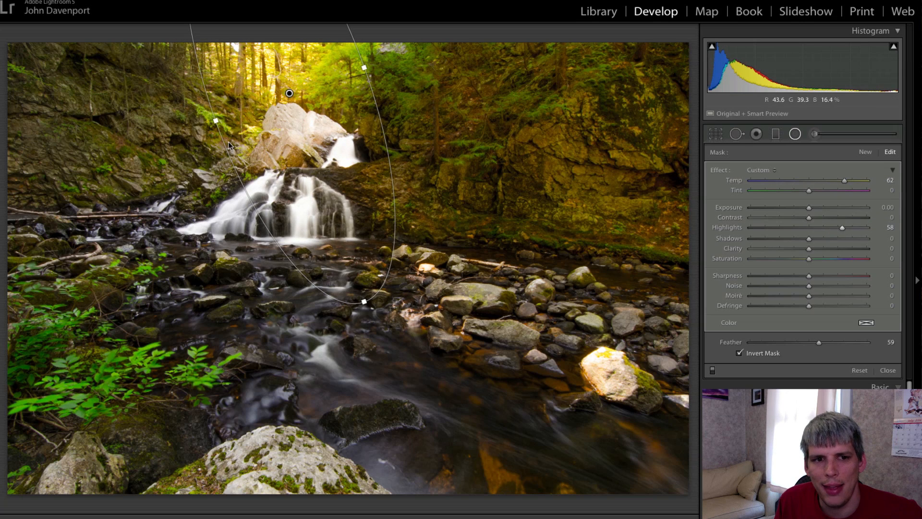
pyautogui.moveTo(215, 121); pyautogui.dragTo(189, 126)
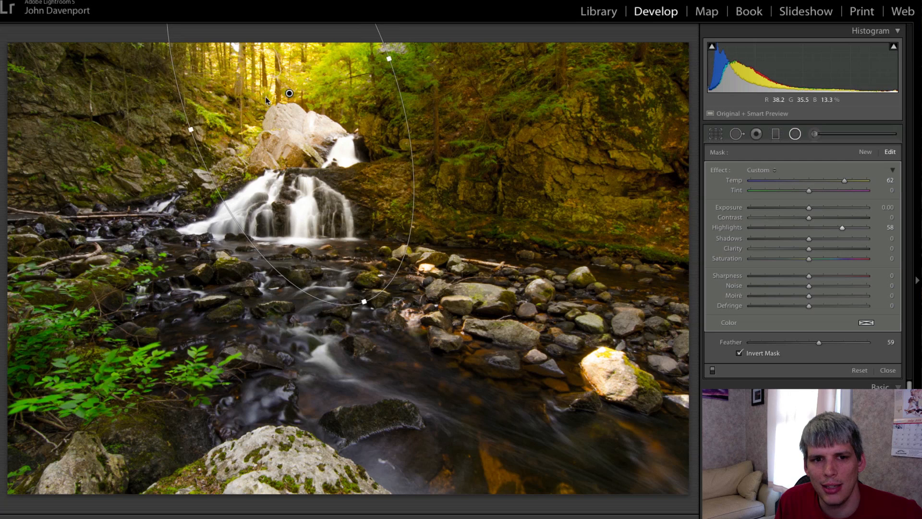
pyautogui.moveTo(292, 94)
pyautogui.mouseDown()
pyautogui.moveTo(270, 91)
pyautogui.moveTo(284, 90)
pyautogui.moveTo(282, 97)
pyautogui.mouseUp()
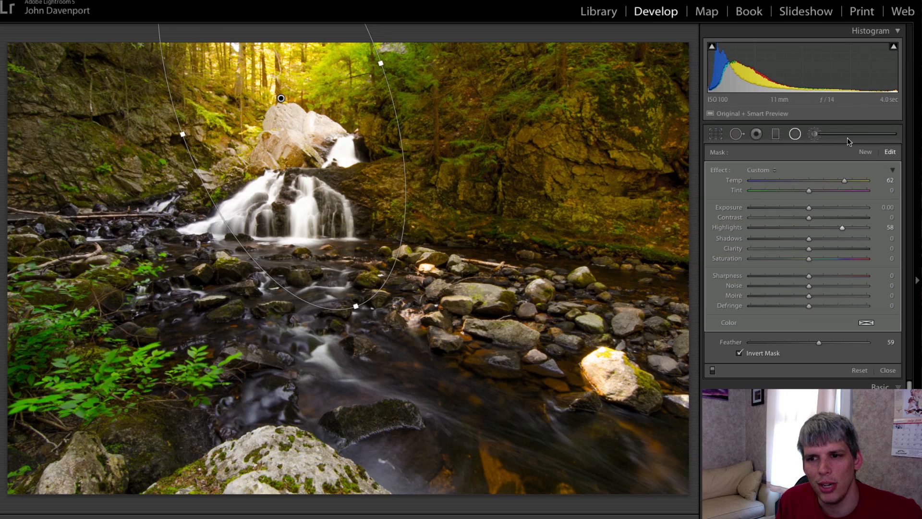
# - Brush the pale upper rock at size 8 with Exposure reset and Highlights −61, then close the brush
pyautogui.click(815, 134)
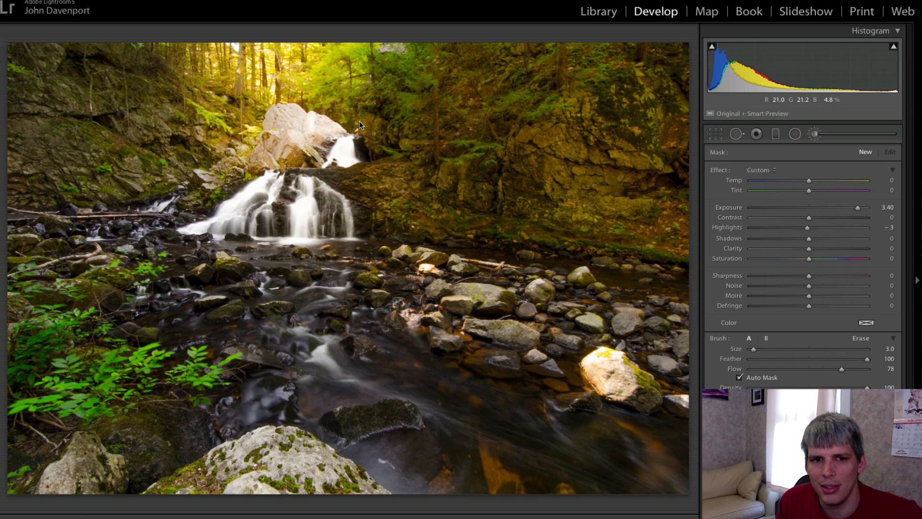
pyautogui.scroll(2, 297, 134)
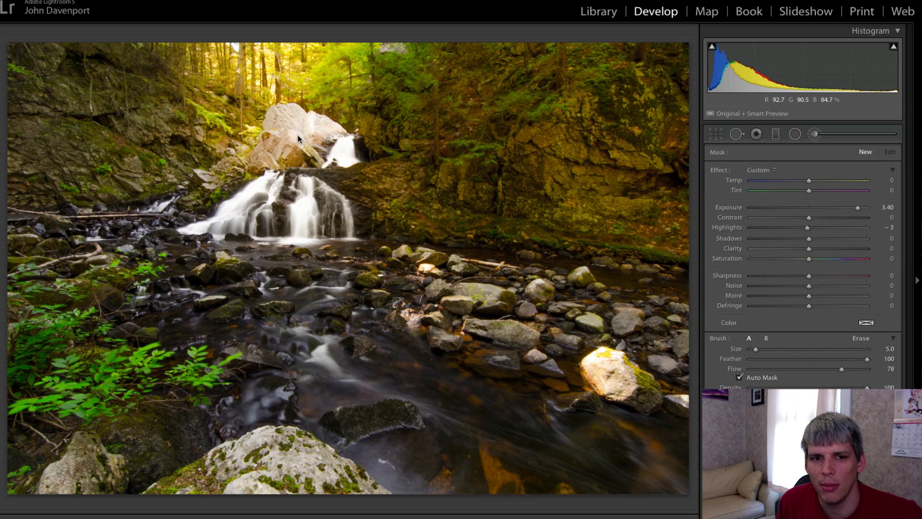
pyautogui.scroll(3, 298, 134)
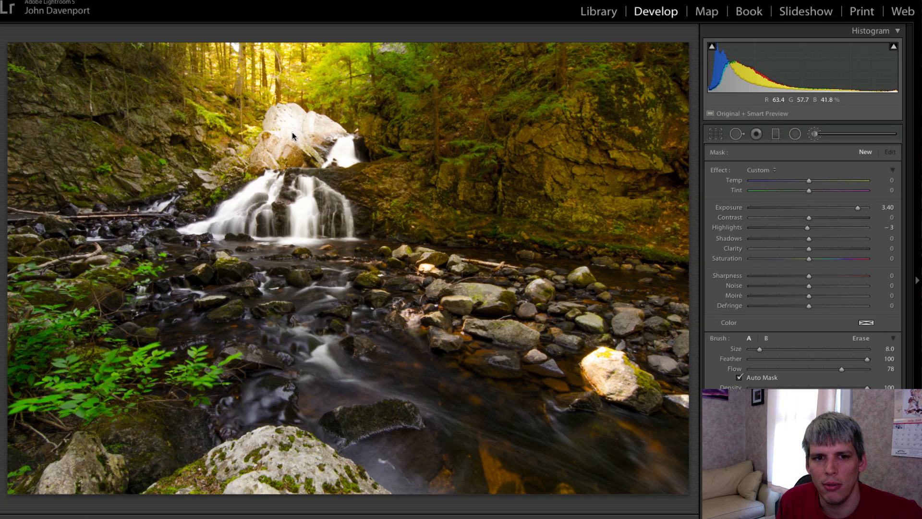
pyautogui.doubleClick(738, 209)
pyautogui.moveTo(804, 230); pyautogui.dragTo(771, 229)
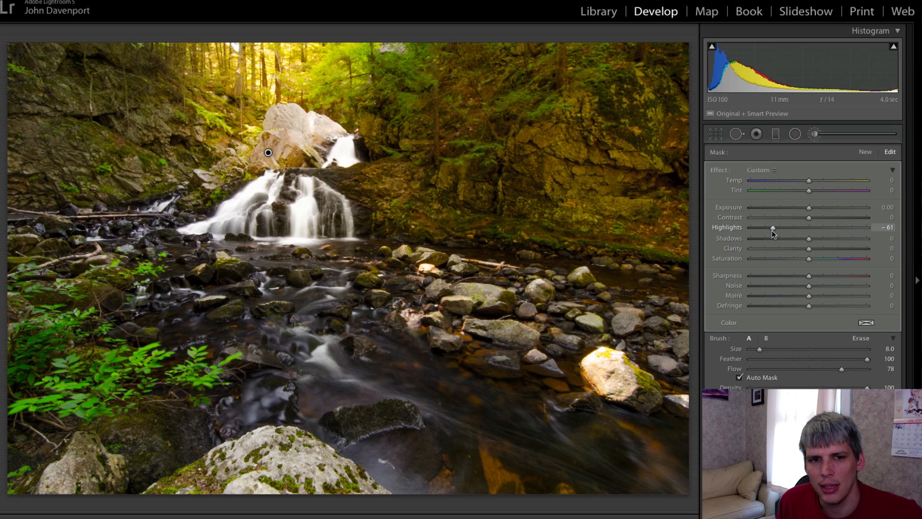
pyautogui.click(814, 134)
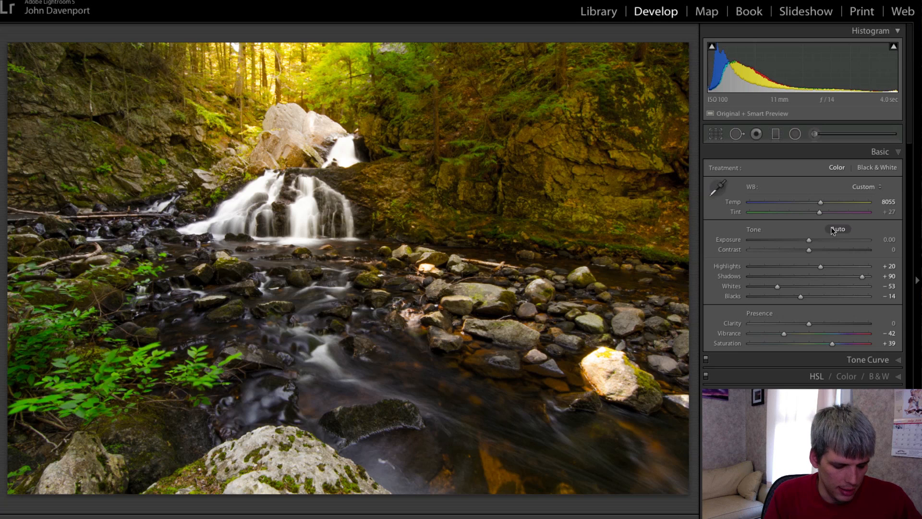
pyautogui.press('\\')
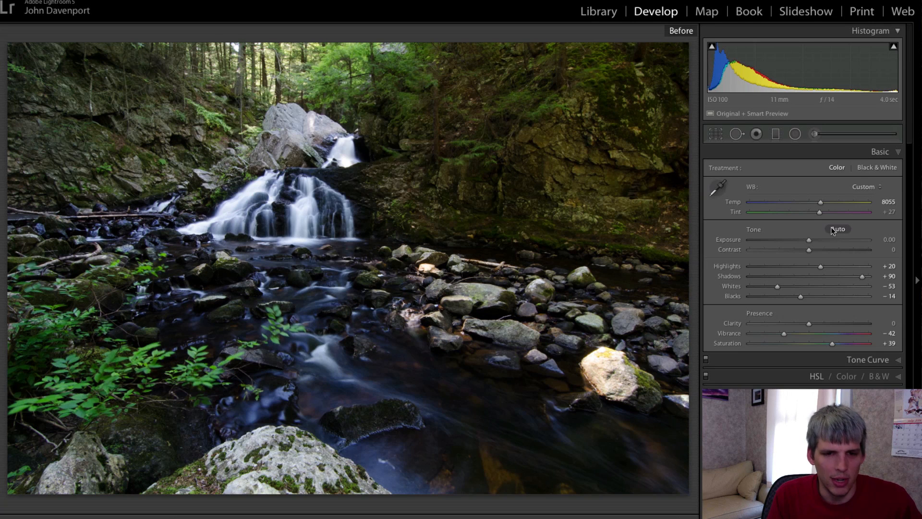
pyautogui.press('\\')
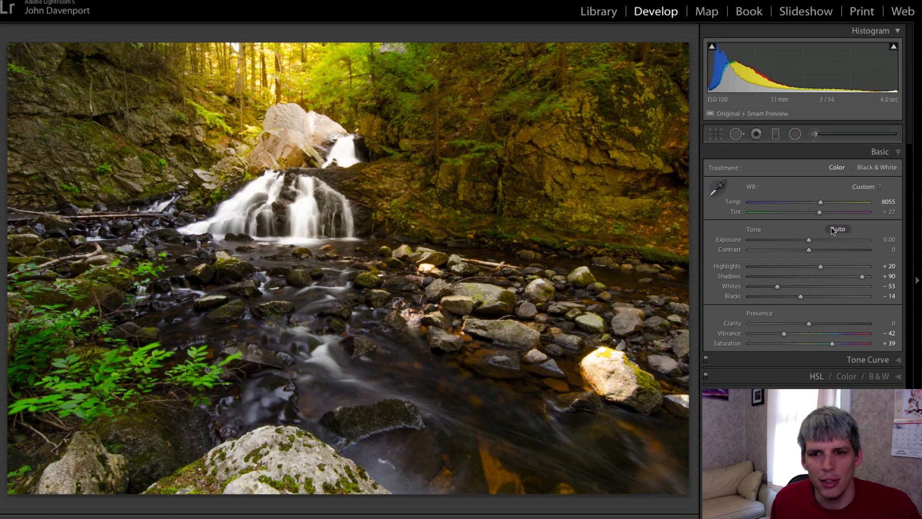